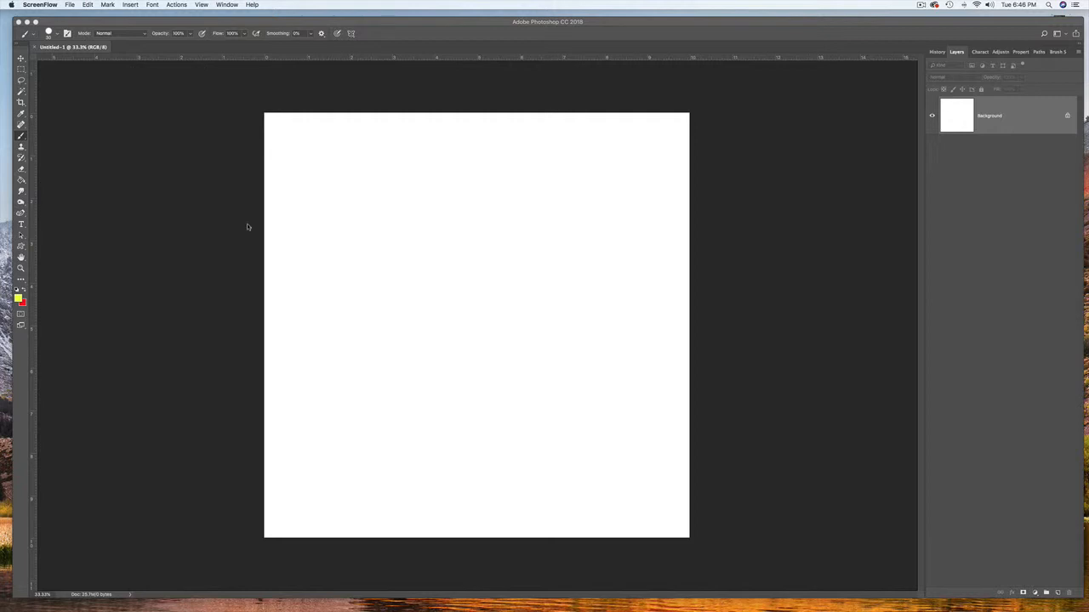
- Place one vertical and one horizontal guide crossing at the center of the canvas
{"action": "left_click", "coordinate": [33, 239]}
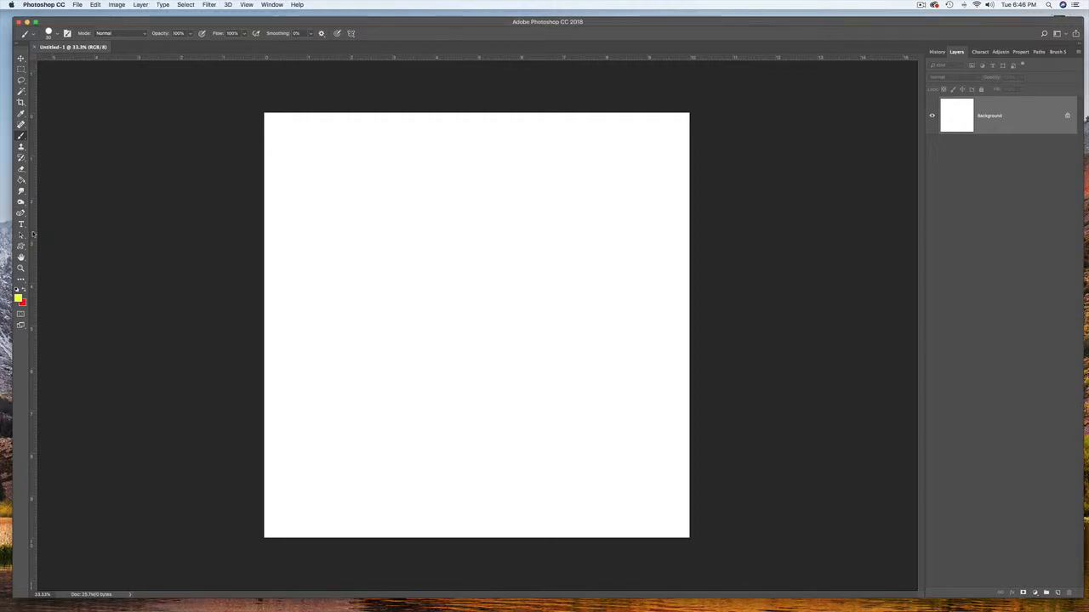
{"action": "left_click_drag", "start_coordinate": [33, 235], "coordinate": [477, 214]}
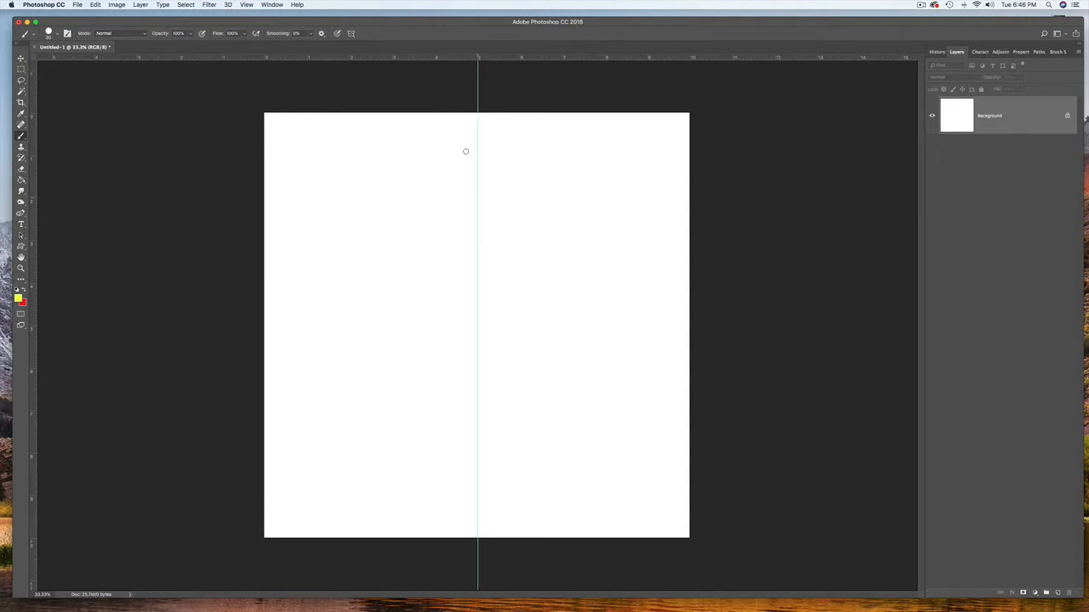
{"action": "left_click_drag", "start_coordinate": [449, 58], "coordinate": [460, 326]}
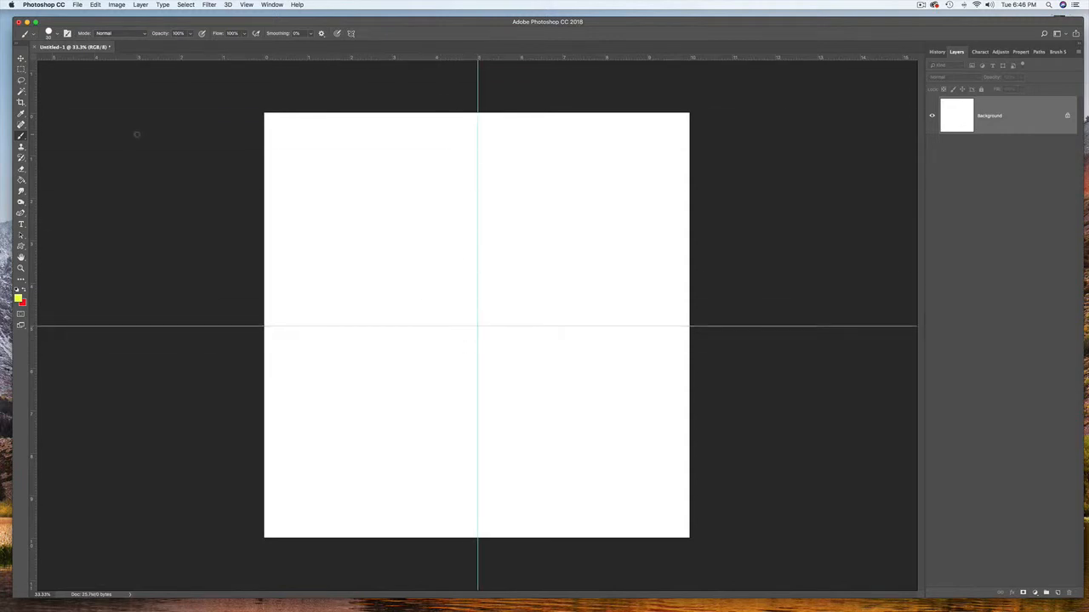
- Check in the Technology Previews preferences that Enable Paint Symmetry is ticked, and accept the settings
{"action": "key", "text": "super+equal"}
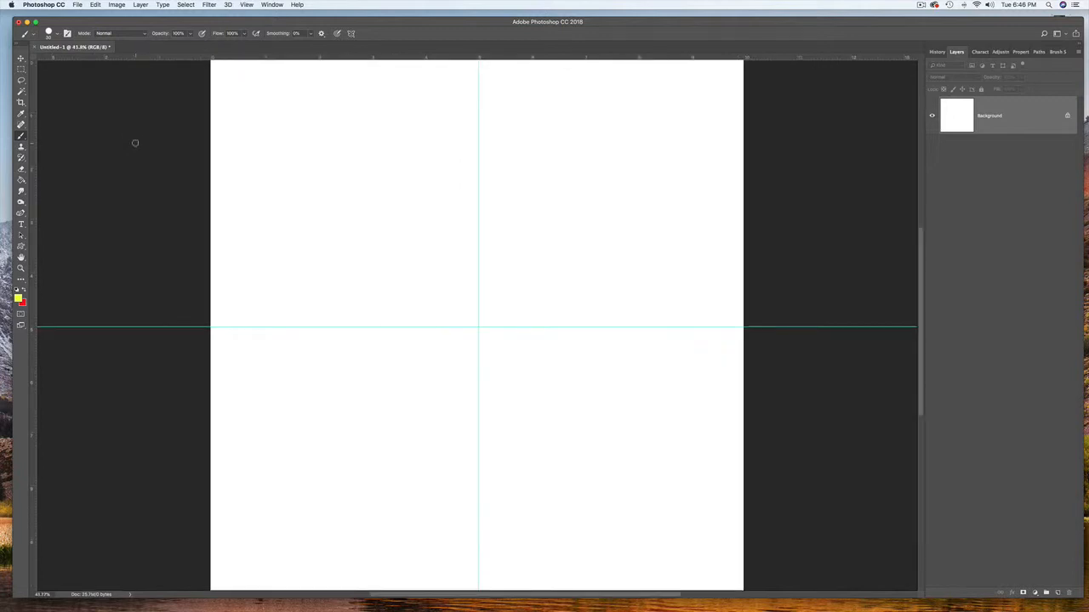
{"action": "scroll", "coordinate": [119, 124], "scroll_direction": "down", "scroll_amount": 1}
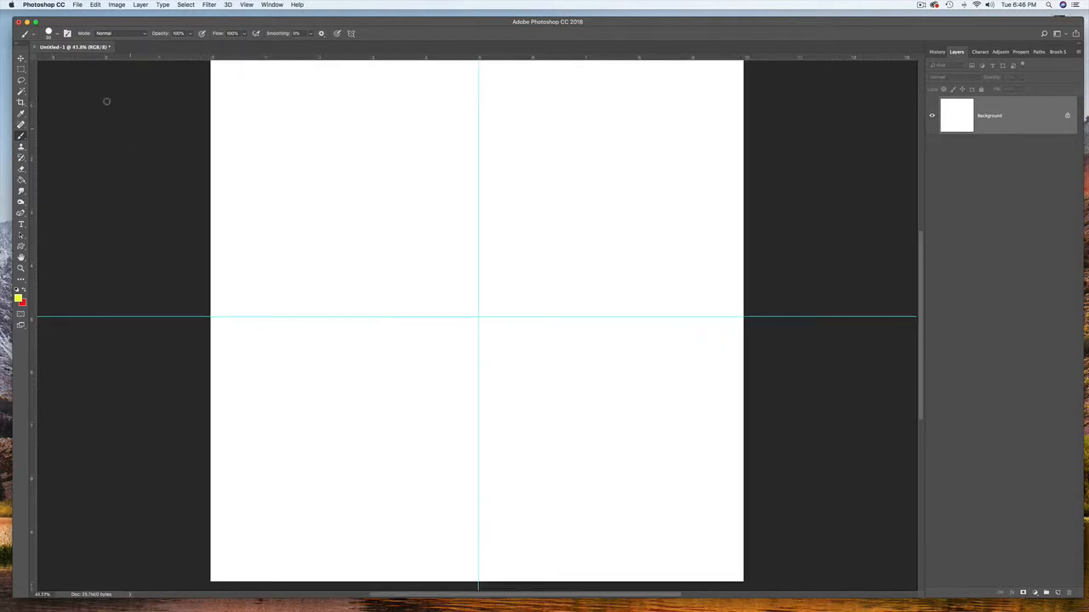
{"action": "left_click", "coordinate": [49, 6]}
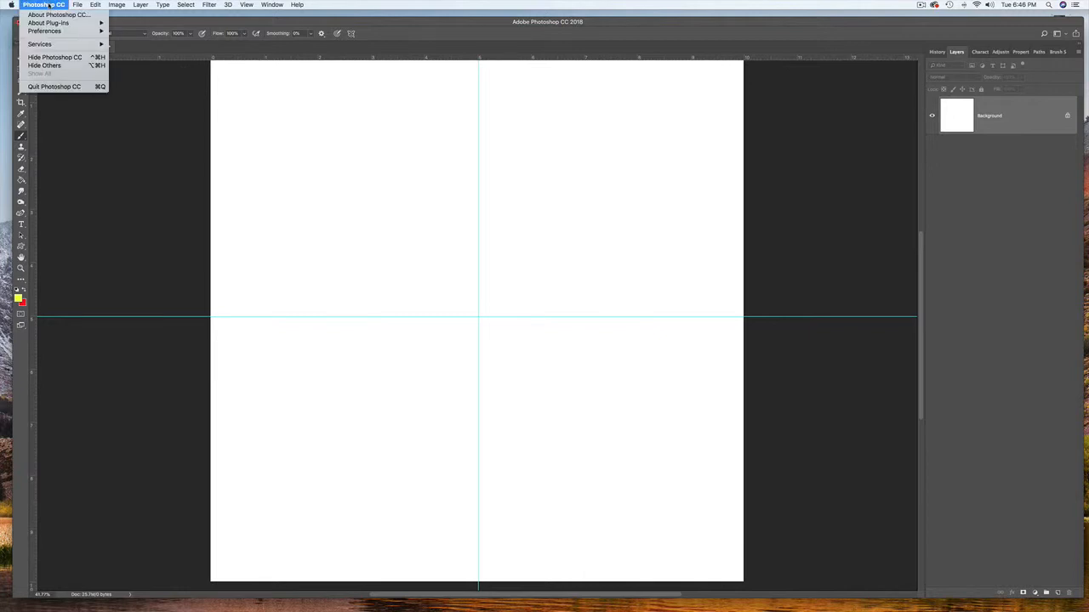
{"action": "mouse_move", "coordinate": [60, 34]}
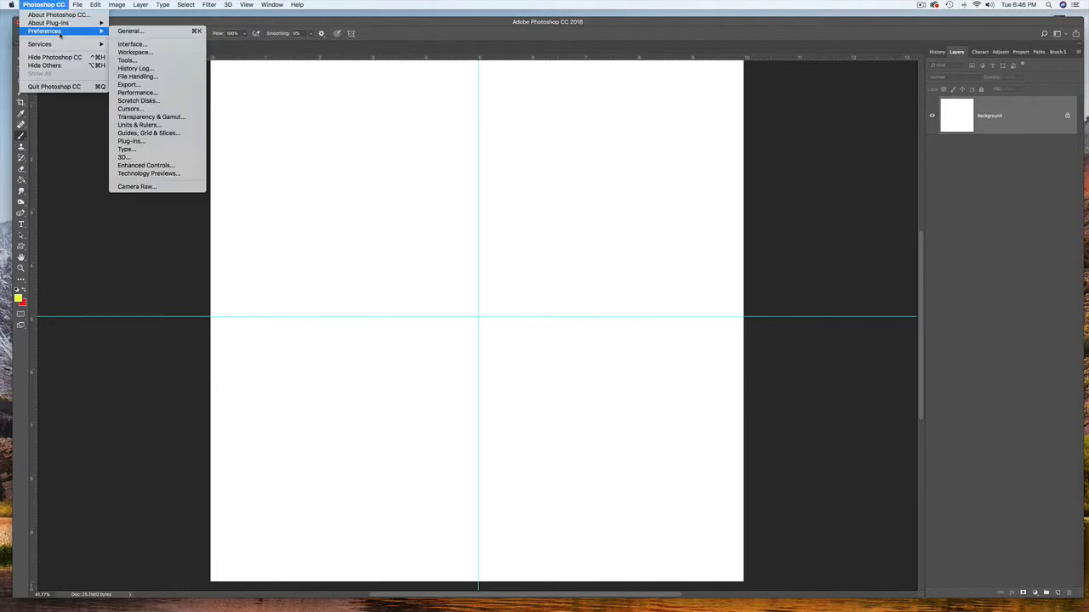
{"action": "left_click", "coordinate": [151, 176]}
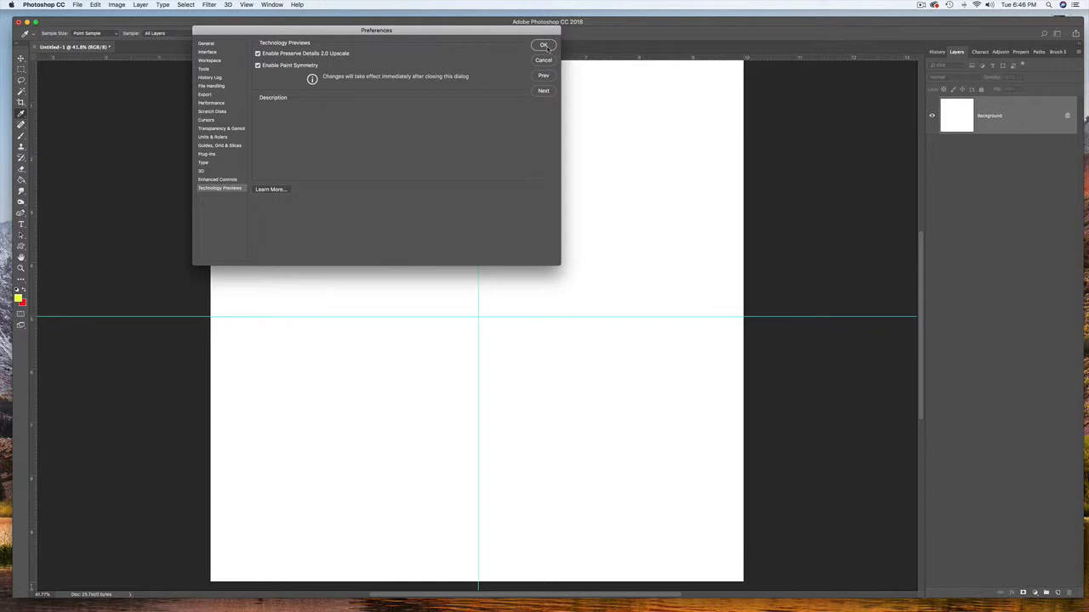
{"action": "left_click", "coordinate": [543, 45]}
- Set up a new Dual Axis paint symmetry for the Brush tool and accept its default size and centered placement
{"action": "key", "text": "b"}
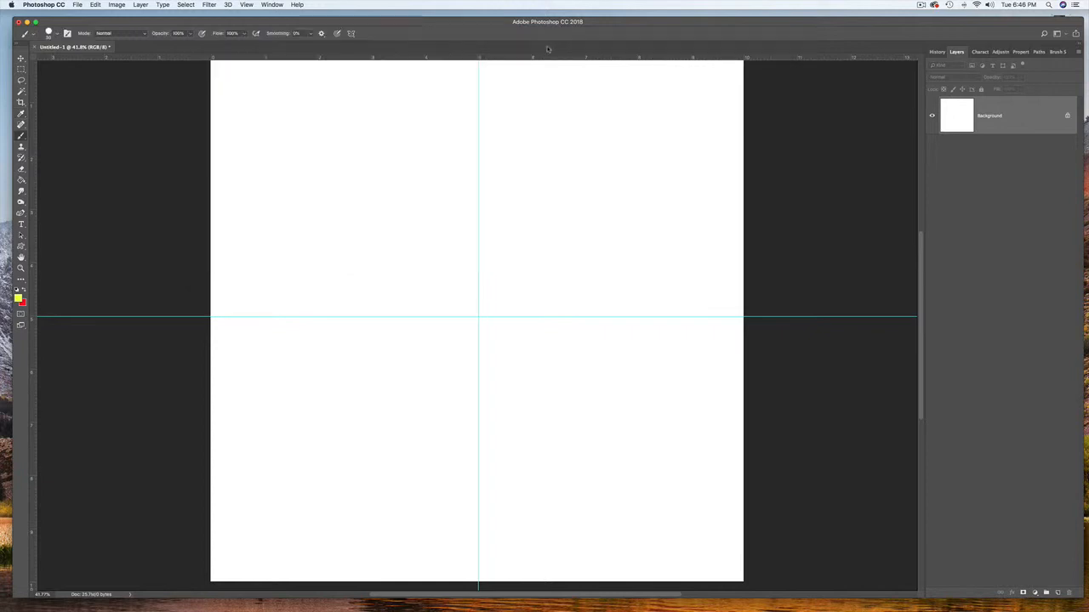
{"action": "left_click", "coordinate": [22, 126]}
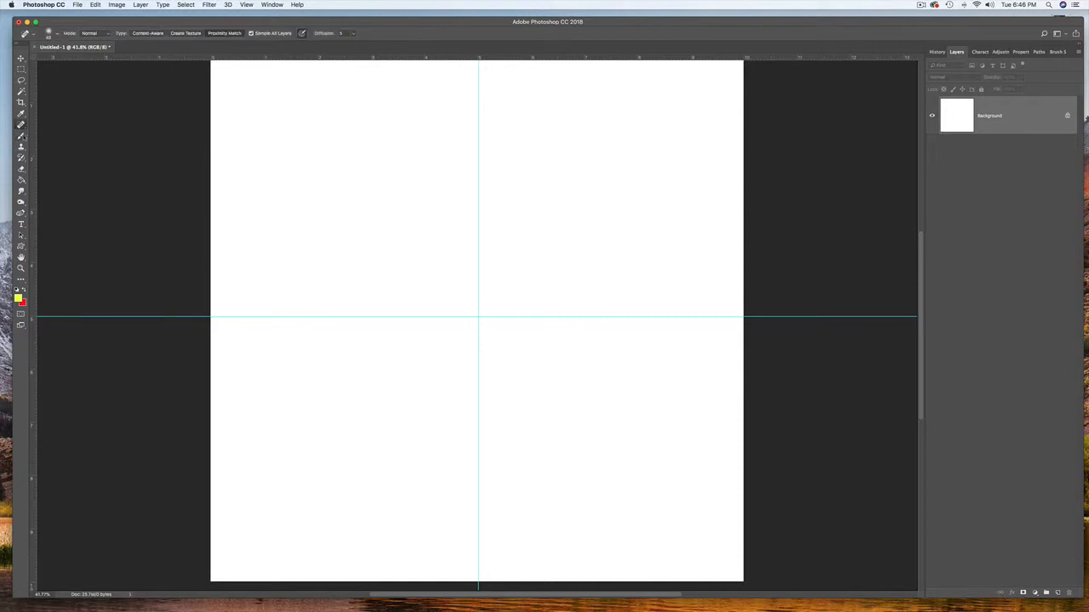
{"action": "left_click", "coordinate": [22, 136]}
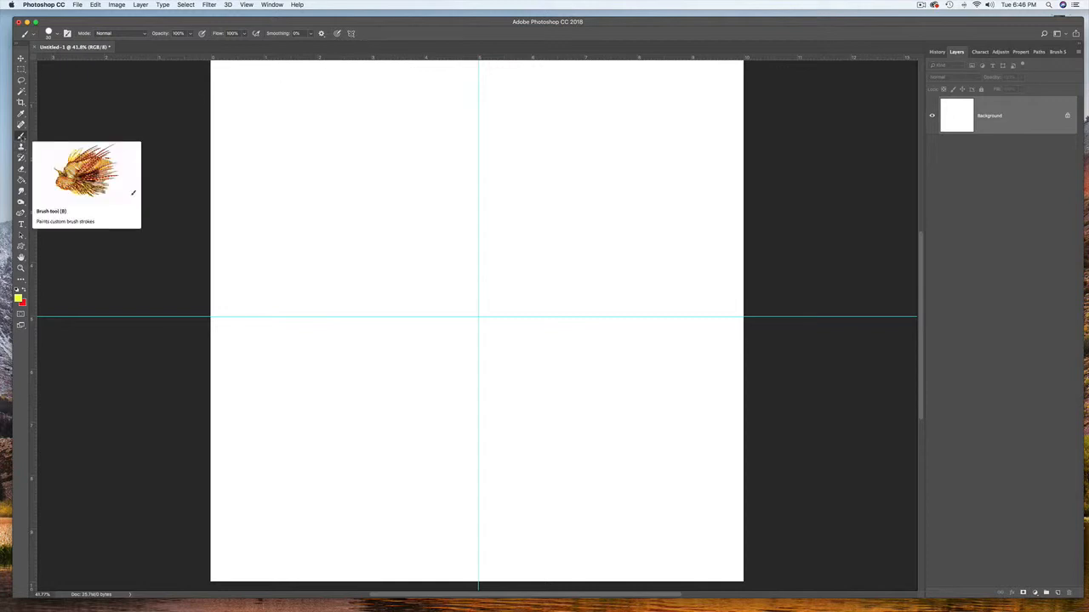
{"action": "left_click", "coordinate": [351, 34]}
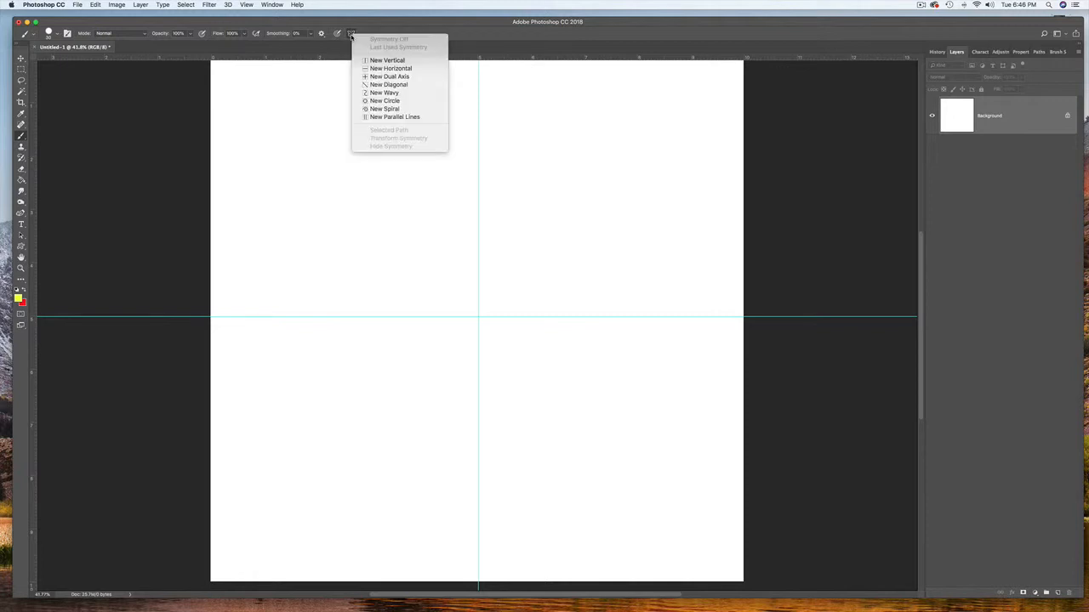
{"action": "left_click", "coordinate": [379, 78]}
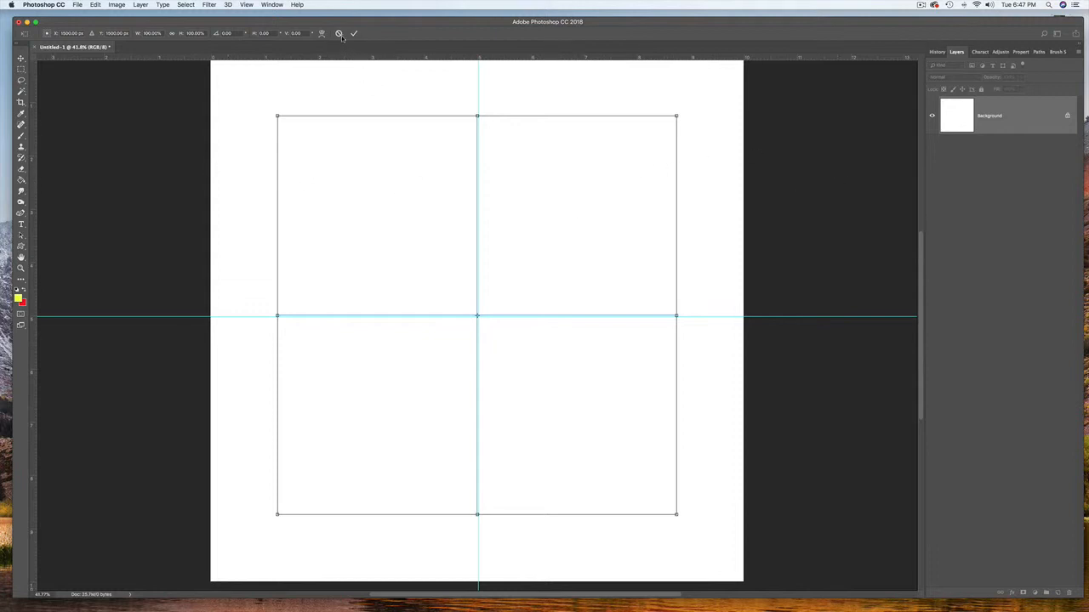
{"action": "key", "text": "Return"}
{"action": "key", "text": "b"}
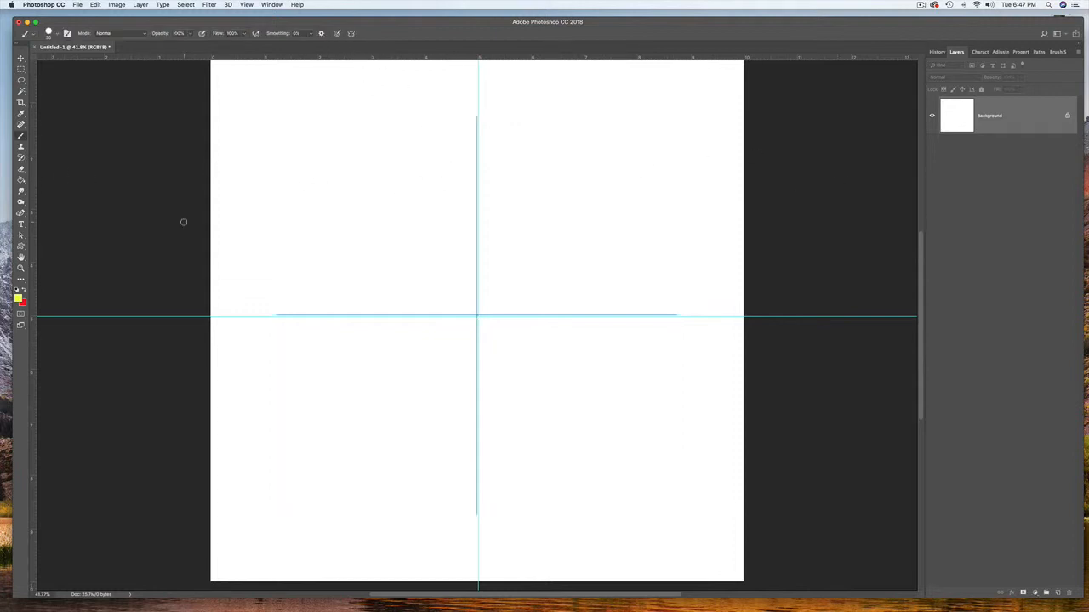
- Brush a looping yellow stroke outward from the canvas center, and a larger red outline around it, using the dual-axis symmetry
{"action": "mouse_move", "coordinate": [477, 315]}
{"action": "left_mouse_down"}
{"action": "mouse_move", "coordinate": [502, 374]}
{"action": "mouse_move", "coordinate": [576, 355]}
{"action": "mouse_move", "coordinate": [545, 338]}
{"action": "mouse_move", "coordinate": [553, 360]}
{"action": "mouse_move", "coordinate": [543, 337]}
{"action": "mouse_move", "coordinate": [486, 324]}
{"action": "mouse_move", "coordinate": [435, 327]}
{"action": "left_mouse_up"}
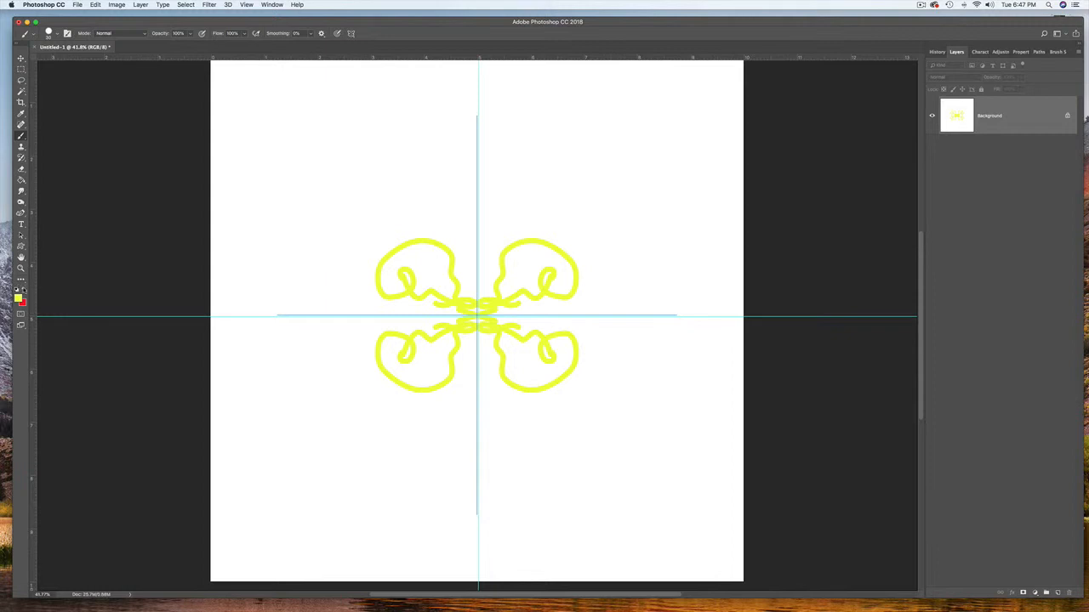
{"action": "left_click", "coordinate": [23, 290]}
{"action": "mouse_move", "coordinate": [477, 314]}
{"action": "left_mouse_down"}
{"action": "mouse_move", "coordinate": [542, 191]}
{"action": "mouse_move", "coordinate": [627, 308]}
{"action": "mouse_move", "coordinate": [509, 304]}
{"action": "mouse_move", "coordinate": [476, 264]}
{"action": "mouse_move", "coordinate": [476, 295]}
{"action": "left_mouse_up"}
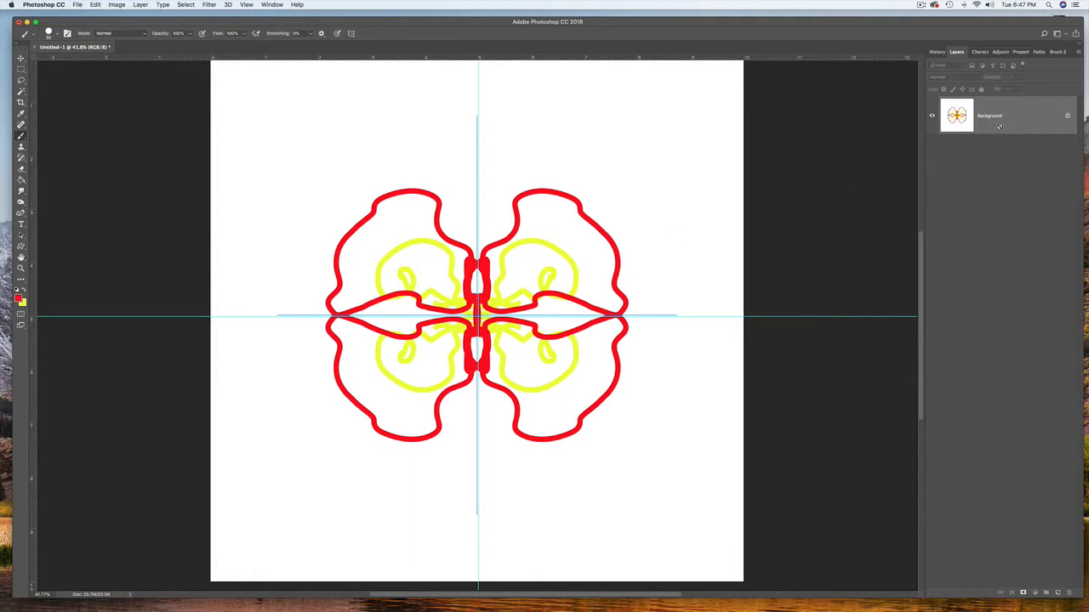
- Add a new empty layer named Layer 1 and hide the Background layer
{"action": "key", "text": "super+shift+n"}
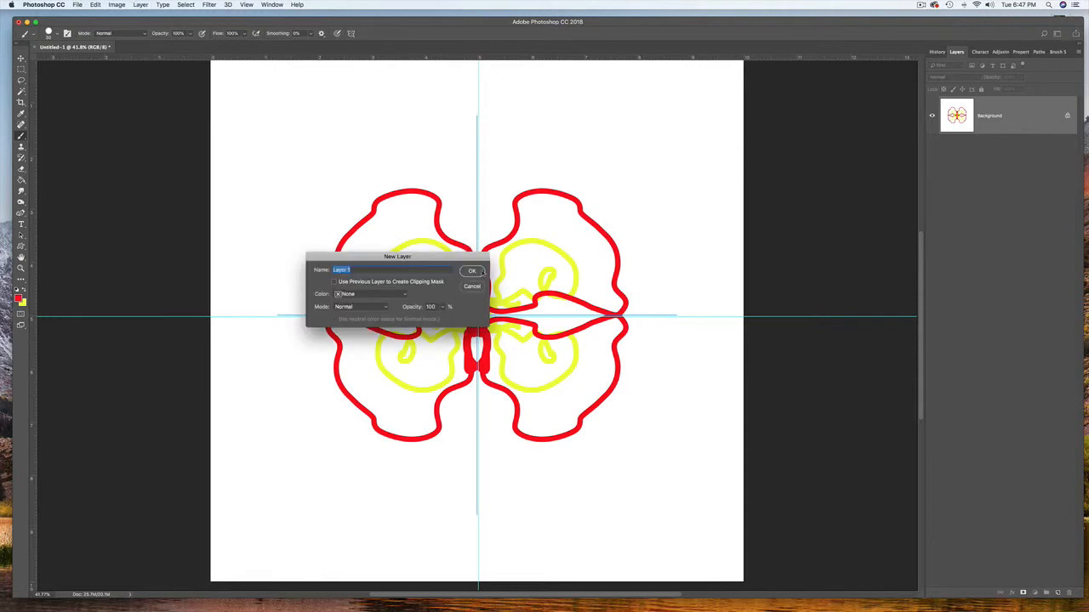
{"action": "left_click", "coordinate": [480, 272]}
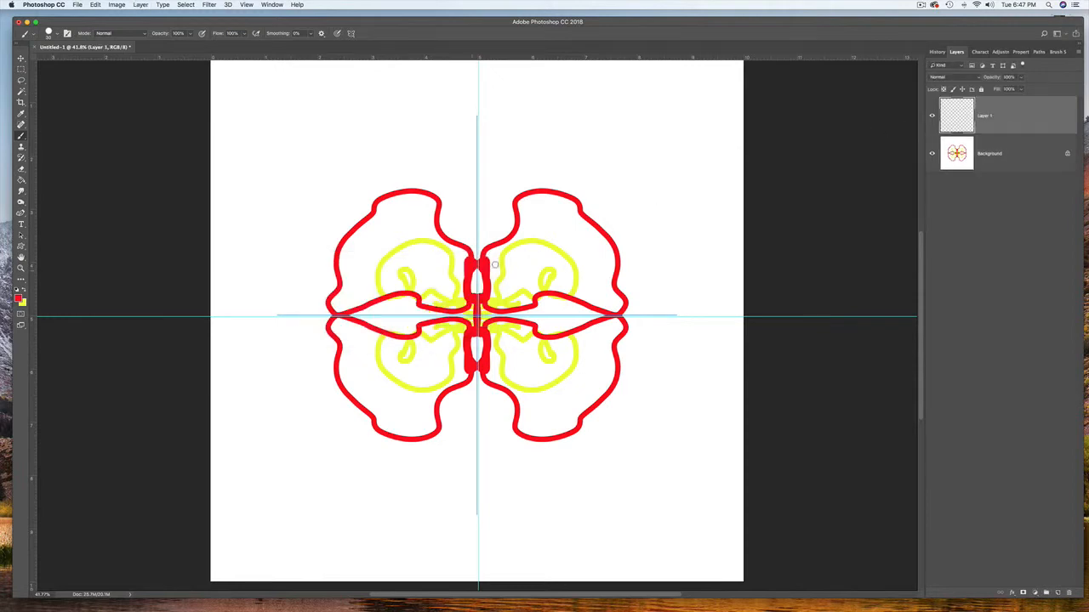
{"action": "left_click", "coordinate": [931, 153]}
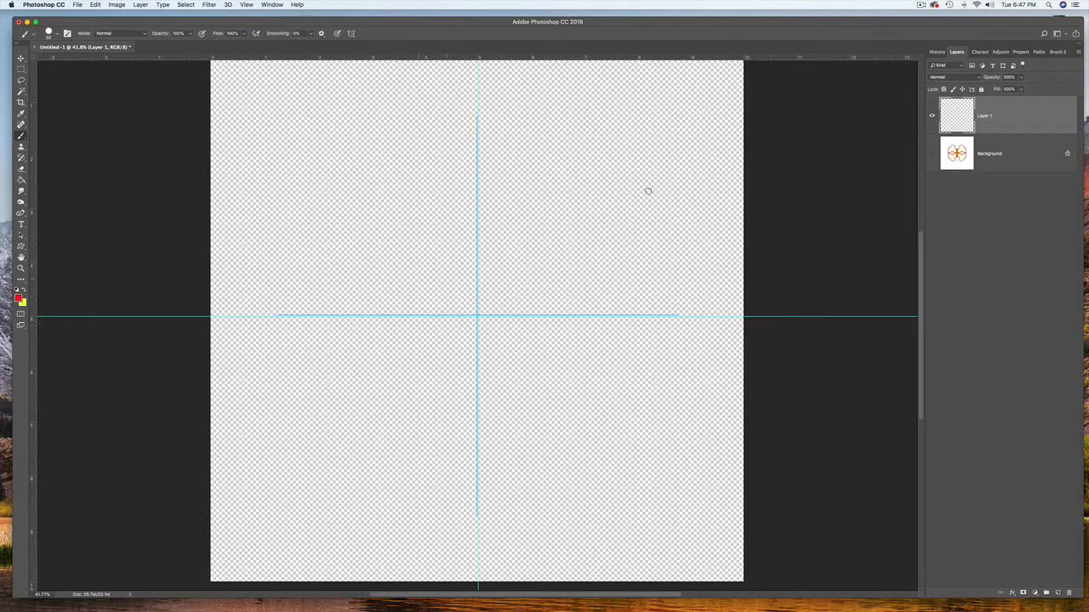
- Add a new layer named Layer 2 filled with white and place it beneath Layer 1
{"action": "key", "text": "super+shift+n"}
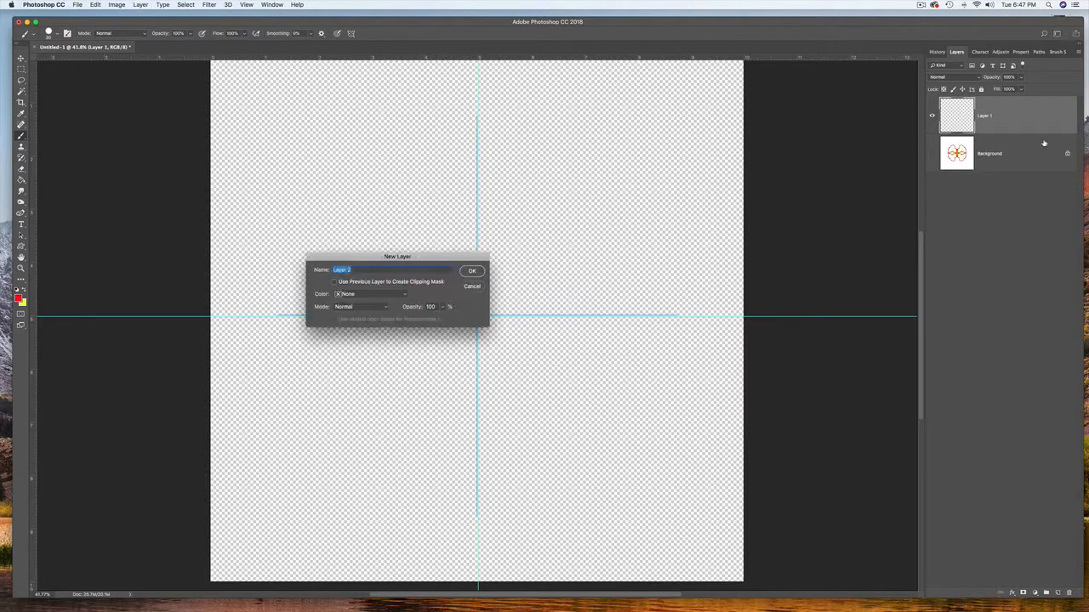
{"action": "left_click", "coordinate": [472, 272]}
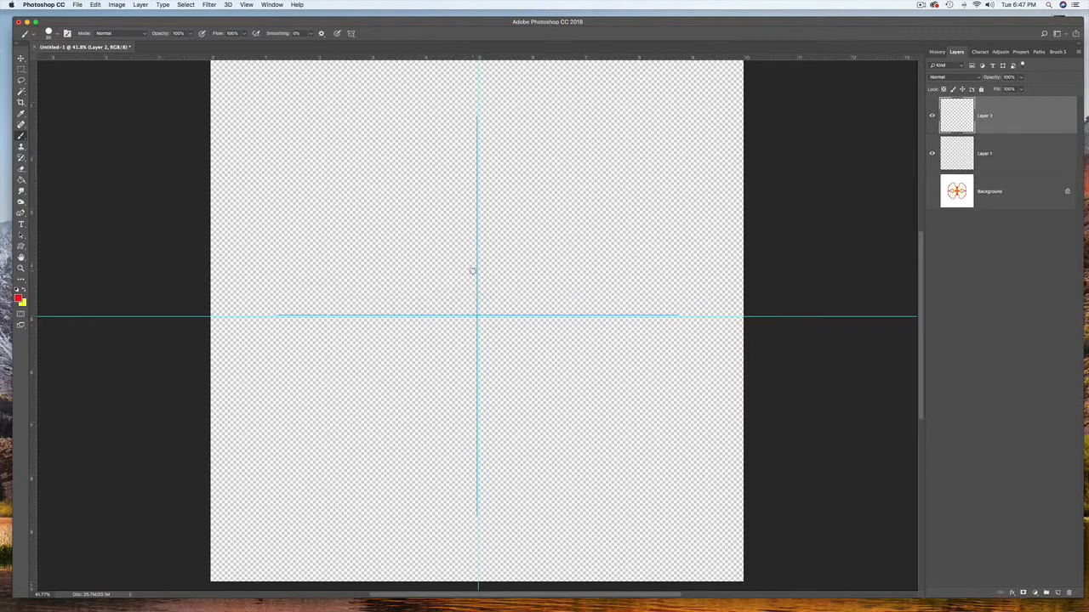
{"action": "left_click", "coordinate": [21, 180]}
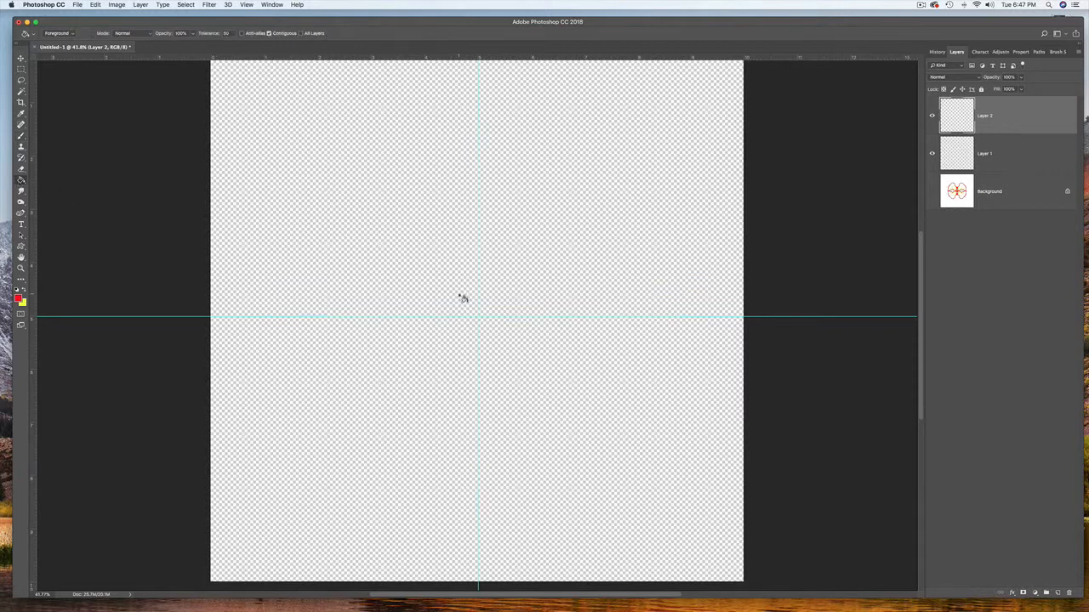
{"action": "key", "text": "d"}
{"action": "key", "text": "x"}
{"action": "left_click", "coordinate": [434, 299]}
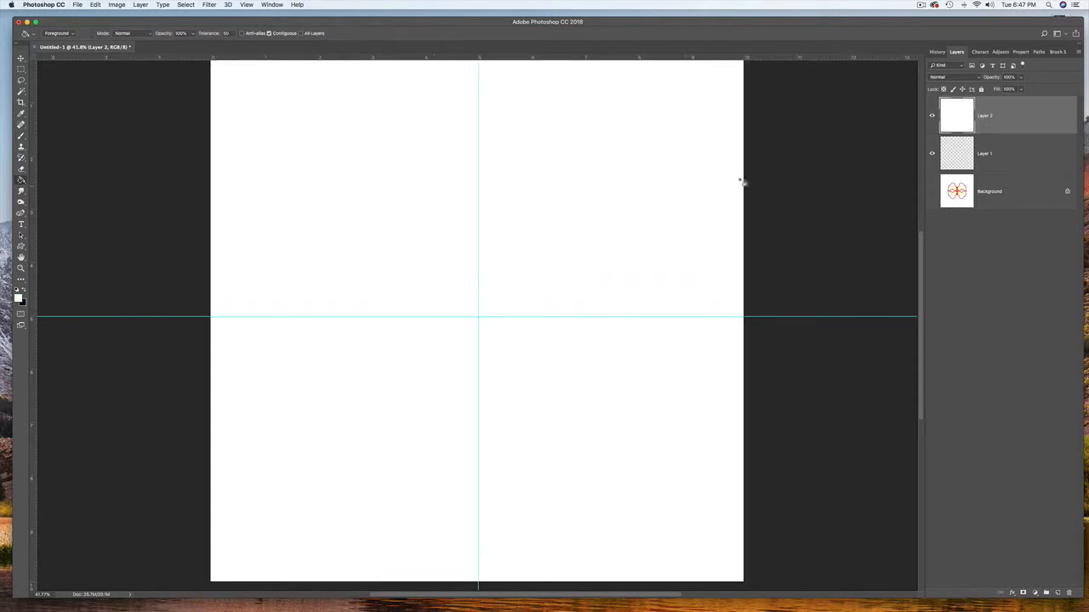
{"action": "left_click_drag", "start_coordinate": [1012, 106], "coordinate": [1012, 102]}
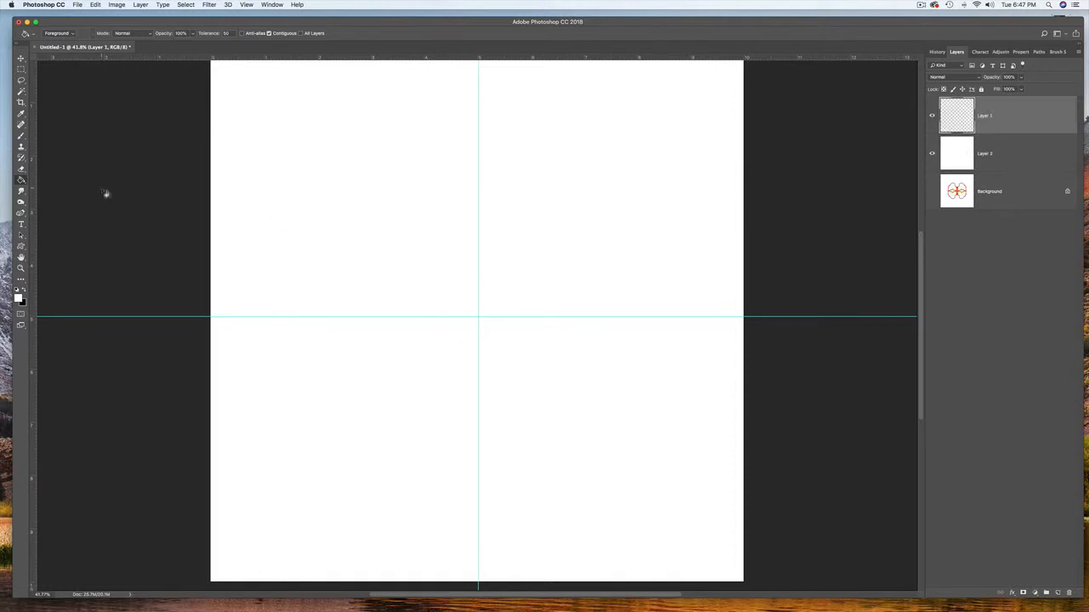
- Rename the dual-axis symmetry path to "Mandala Symmetry 10"
{"action": "left_click", "coordinate": [21, 136]}
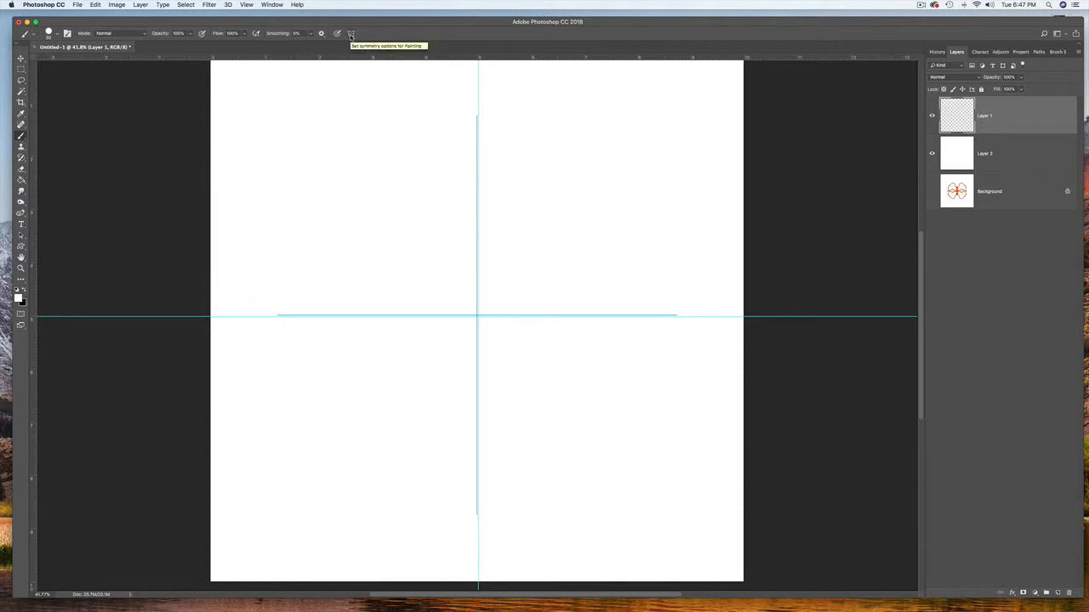
{"action": "left_click", "coordinate": [1037, 53]}
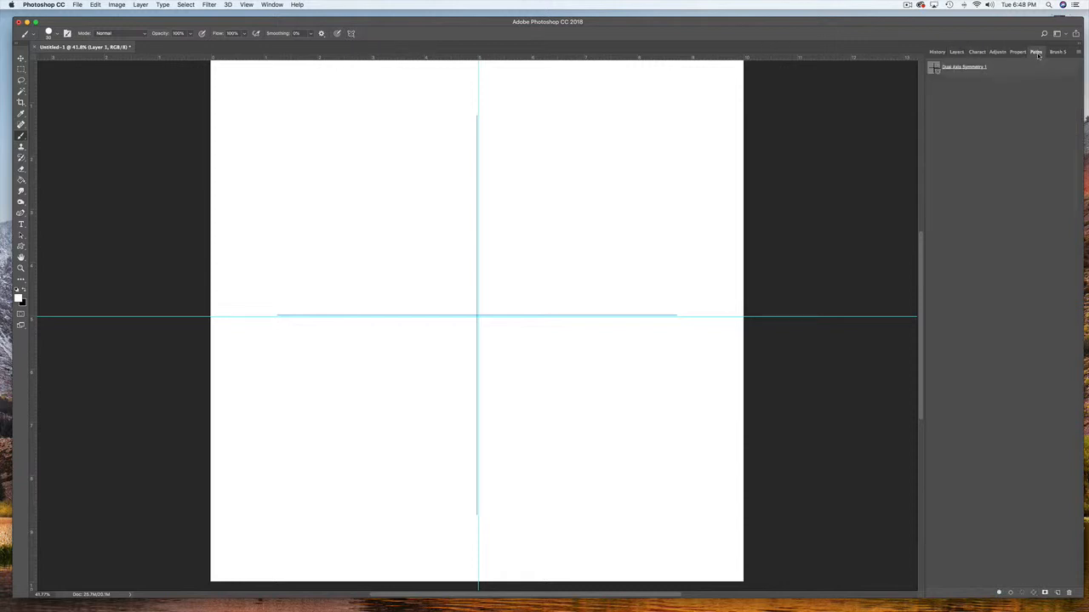
{"action": "double_click", "coordinate": [954, 68]}
{"action": "left_click", "coordinate": [953, 67]}
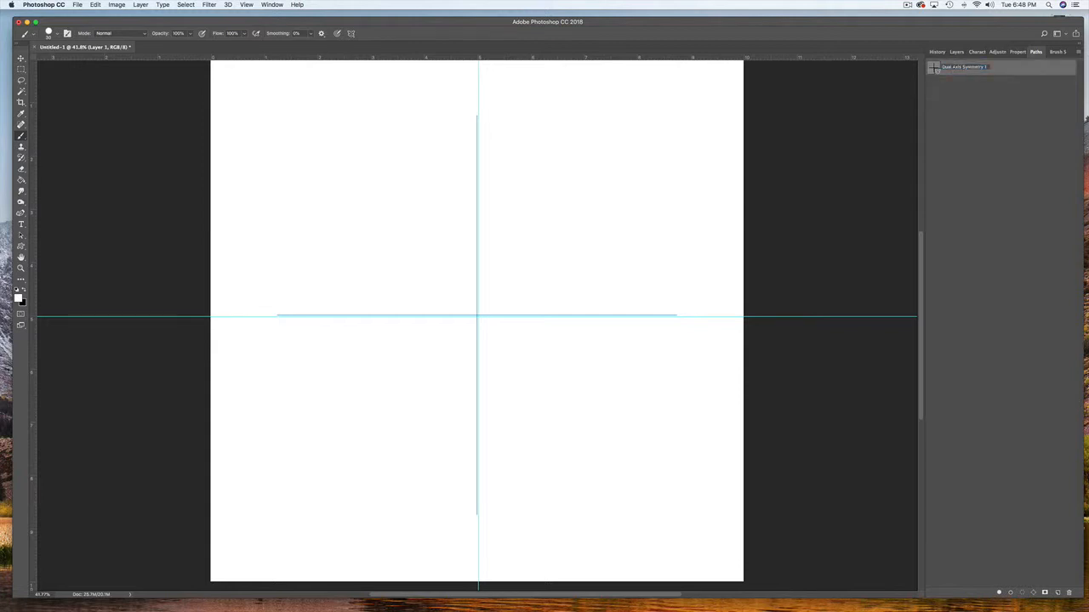
{"action": "left_click_drag", "start_coordinate": [942, 67], "coordinate": [960, 67]}
{"action": "type", "text": "Mandala"}
{"action": "double_click", "coordinate": [986, 68]}
{"action": "left_click", "coordinate": [984, 67]}
{"action": "key", "text": "Return"}
- Brush a black petal outline with a wavy inner loop from the canvas center on Layer 1, using the mandala symmetry
{"action": "left_click", "coordinate": [24, 292]}
{"action": "mouse_move", "coordinate": [476, 316]}
{"action": "left_mouse_down"}
{"action": "mouse_move", "coordinate": [515, 262]}
{"action": "mouse_move", "coordinate": [568, 134]}
{"action": "mouse_move", "coordinate": [520, 133]}
{"action": "mouse_move", "coordinate": [517, 152]}
{"action": "mouse_move", "coordinate": [534, 181]}
{"action": "mouse_move", "coordinate": [506, 223]}
{"action": "mouse_move", "coordinate": [481, 299]}
{"action": "left_mouse_up"}
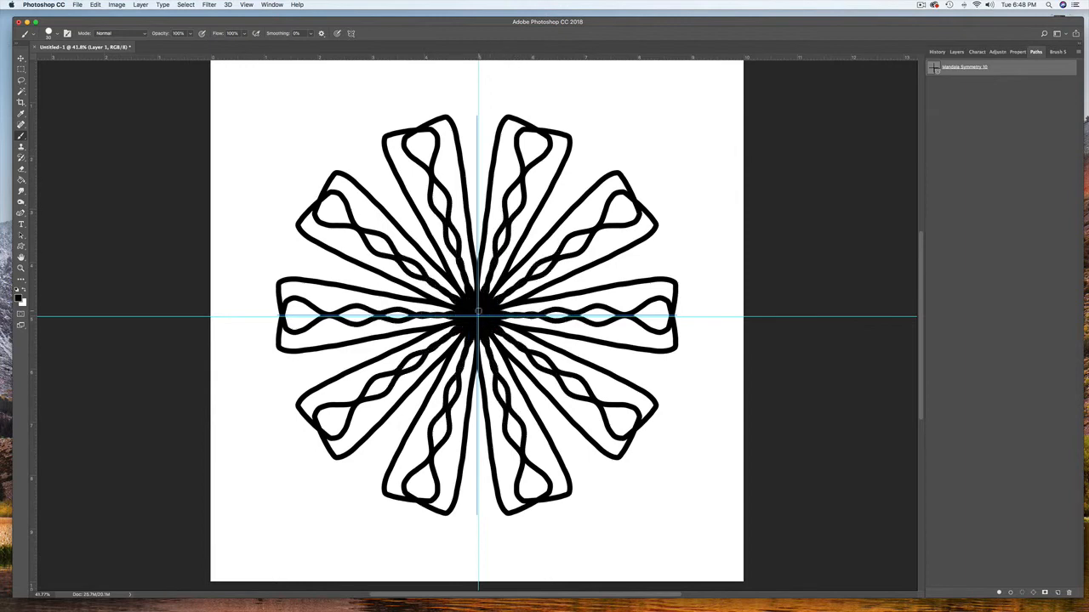
- Set the foreground color to bright red and paint dots in the petal tips, strokes between petals and a decorative outer border
{"action": "left_click", "coordinate": [20, 299]}
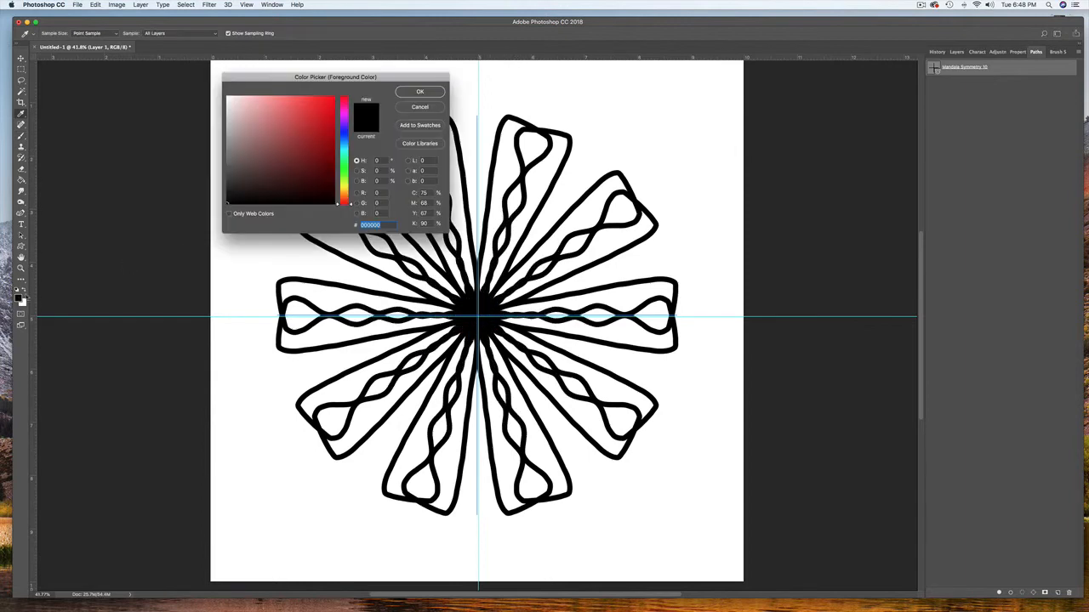
{"action": "left_click_drag", "start_coordinate": [306, 162], "coordinate": [353, 94]}
{"action": "left_click", "coordinate": [417, 92]}
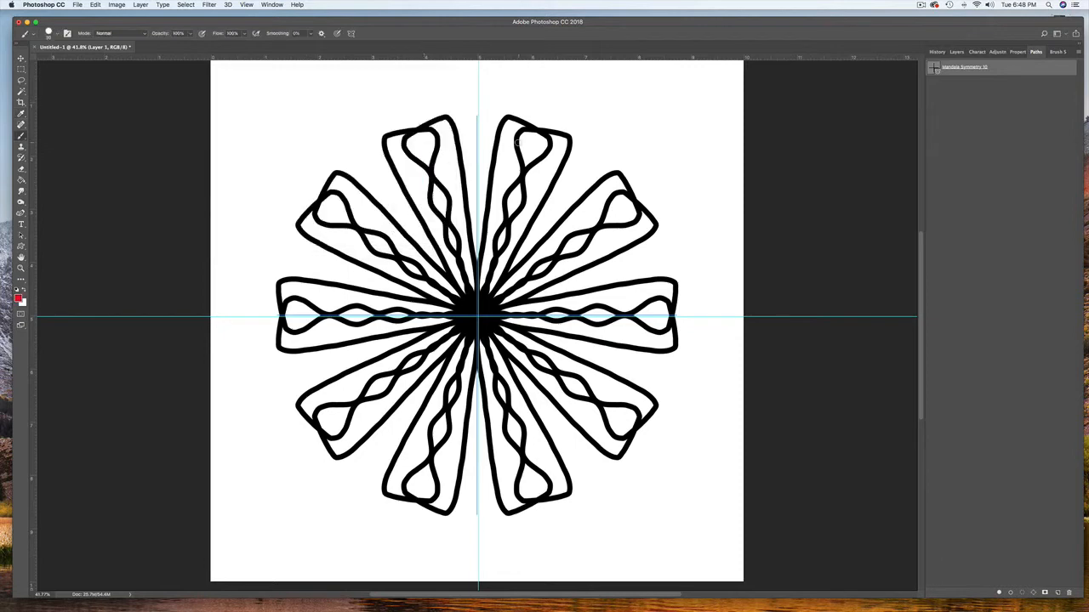
{"action": "left_click_drag", "start_coordinate": [517, 141], "coordinate": [533, 146]}
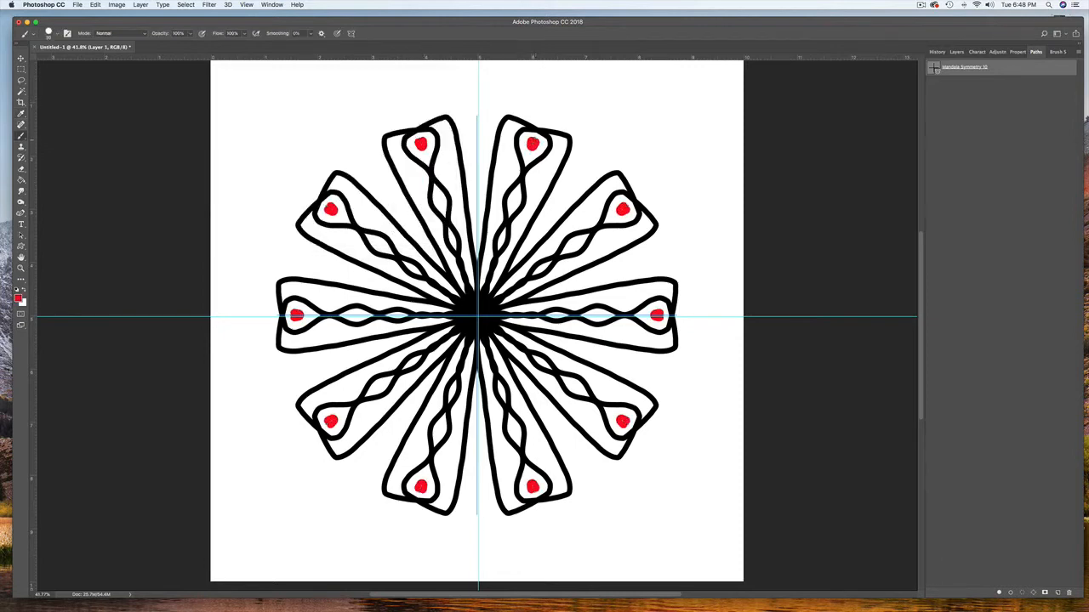
{"action": "left_click_drag", "start_coordinate": [598, 158], "coordinate": [563, 197]}
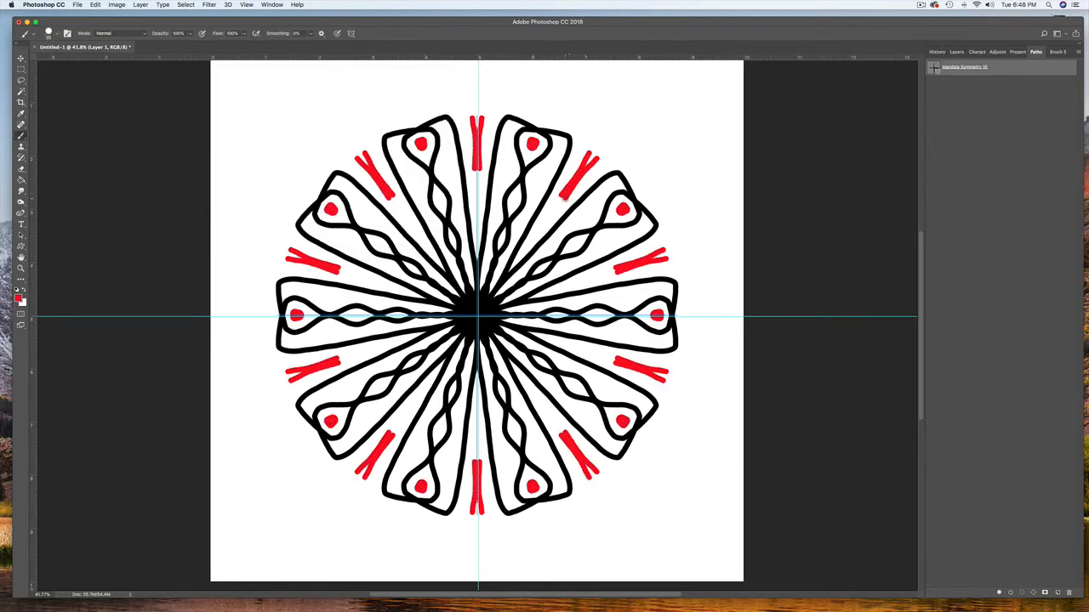
{"action": "mouse_move", "coordinate": [503, 100]}
{"action": "left_mouse_down"}
{"action": "mouse_move", "coordinate": [541, 117]}
{"action": "mouse_move", "coordinate": [650, 129]}
{"action": "mouse_move", "coordinate": [651, 94]}
{"action": "mouse_move", "coordinate": [621, 113]}
{"action": "mouse_move", "coordinate": [724, 167]}
{"action": "mouse_move", "coordinate": [655, 164]}
{"action": "mouse_move", "coordinate": [673, 187]}
{"action": "left_mouse_up"}
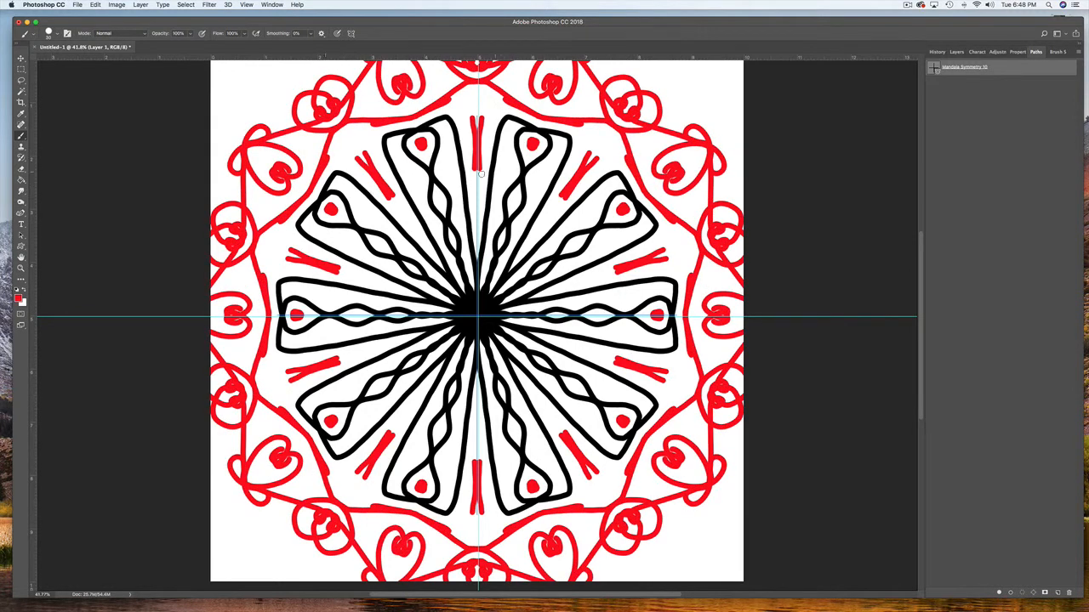
- Add a drop shadow to Layer 1 with a distance of 15 px and a spread of 21%
{"action": "left_click", "coordinate": [954, 53]}
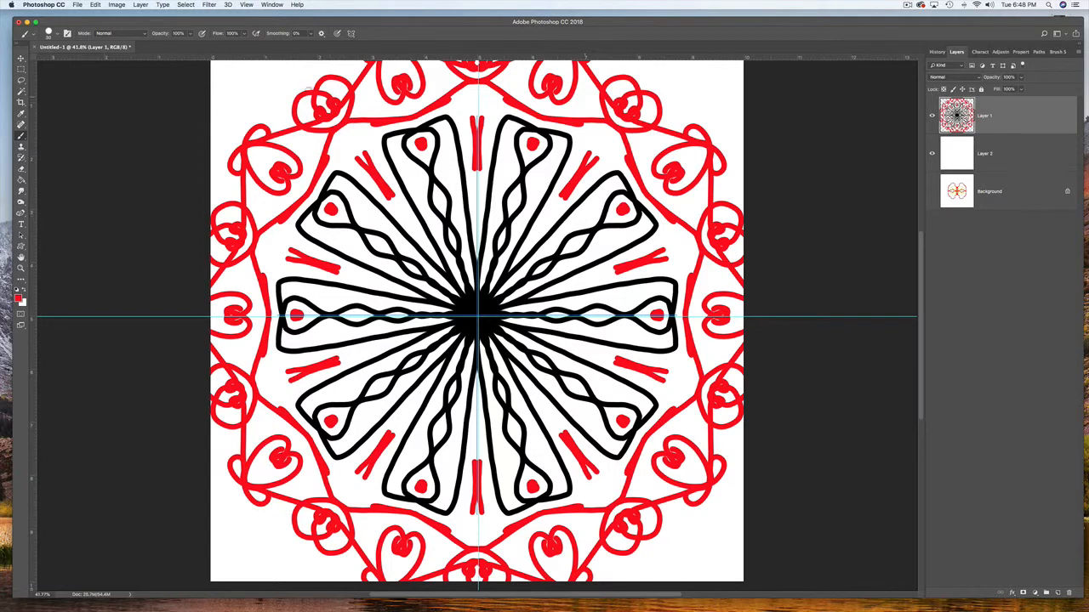
{"action": "left_click", "coordinate": [117, 5]}
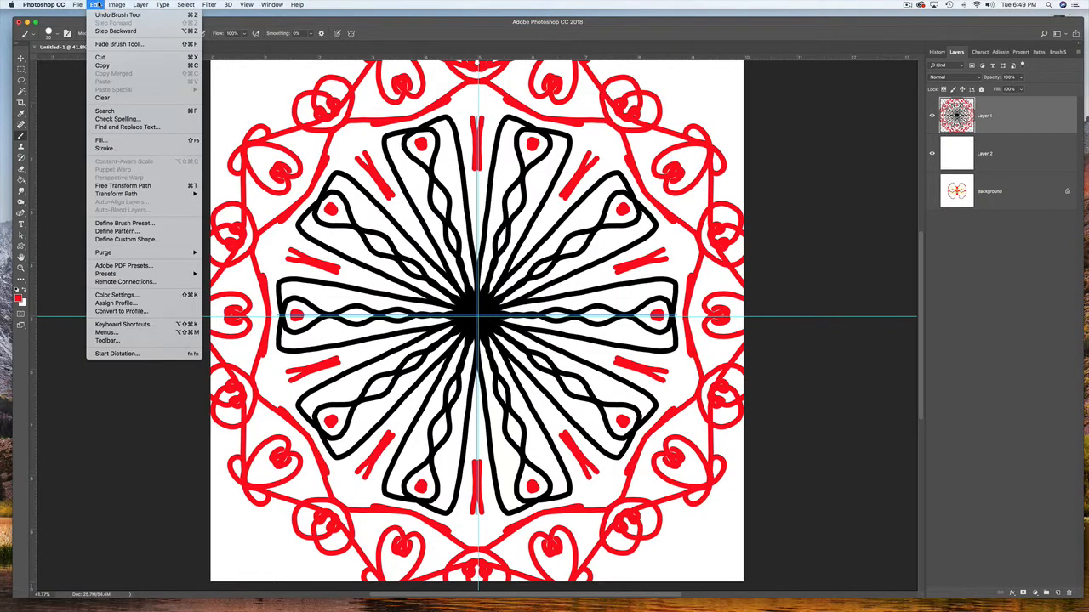
{"action": "mouse_move", "coordinate": [140, 5]}
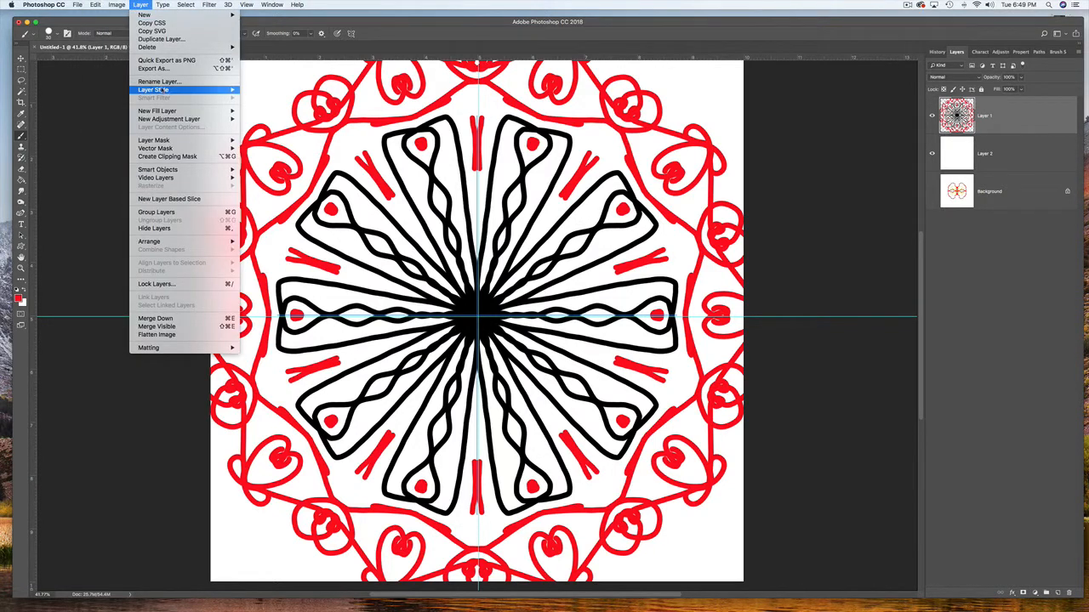
{"action": "mouse_move", "coordinate": [182, 89]}
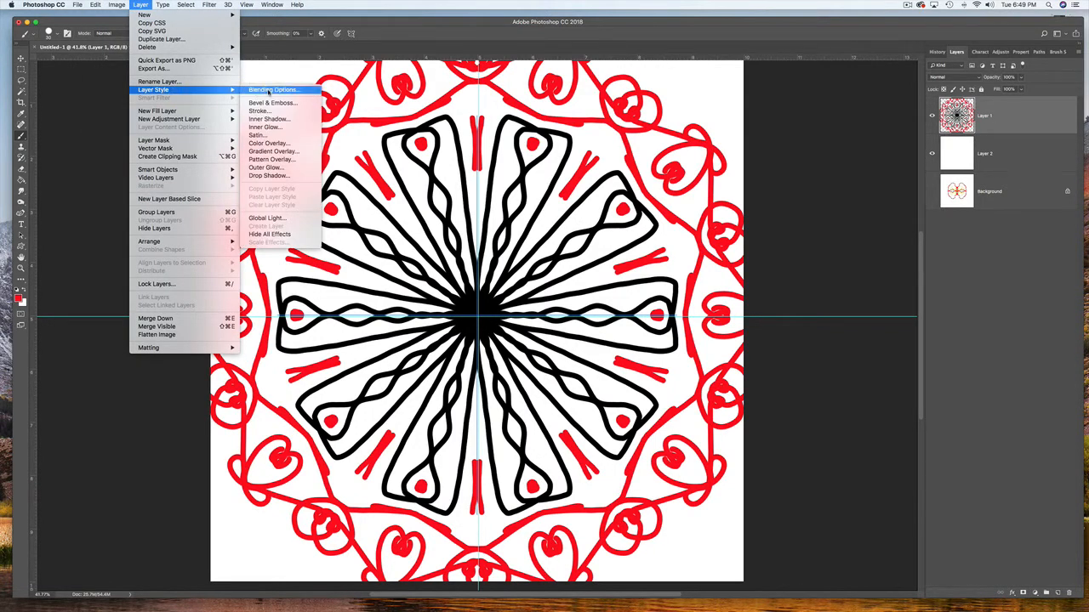
{"action": "left_click", "coordinate": [270, 176]}
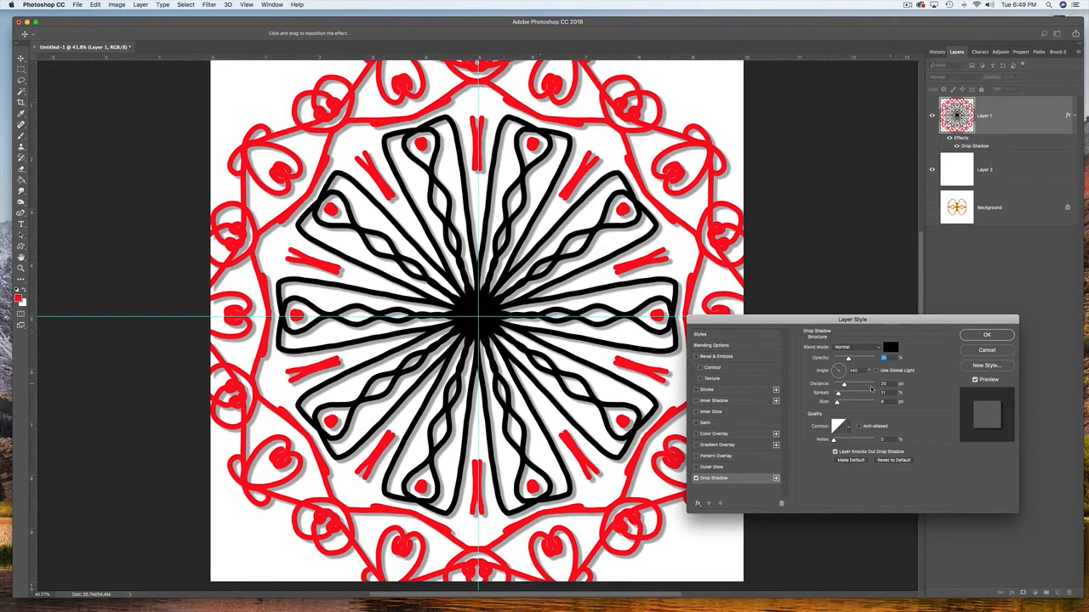
{"action": "left_click_drag", "start_coordinate": [844, 386], "coordinate": [837, 403]}
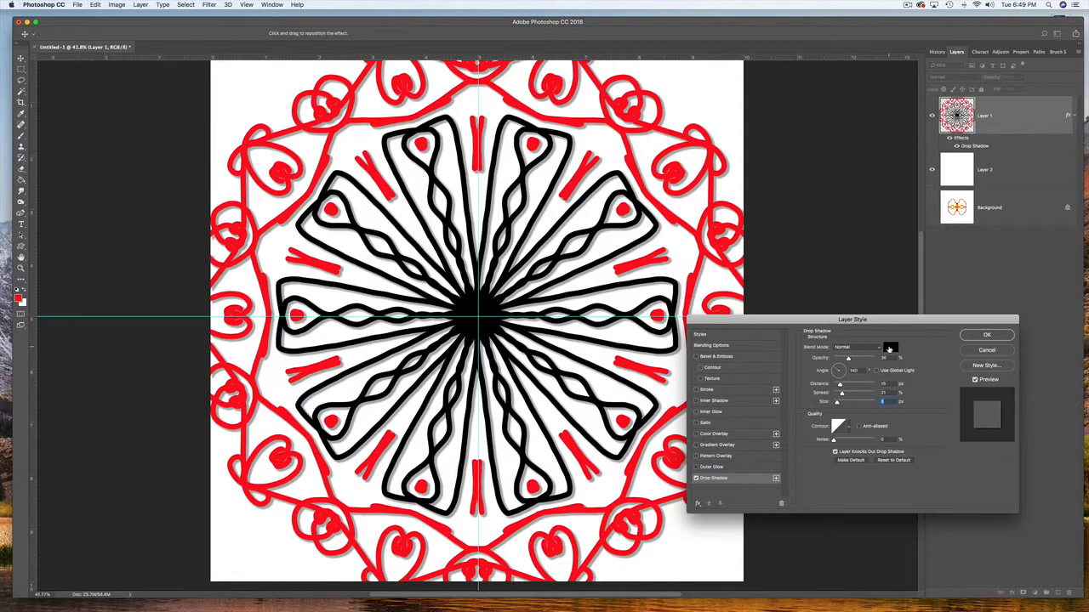
- Change the drop shadow's color to bright blue, set its opacity to 100% and apply the layer style
{"action": "left_click", "coordinate": [889, 347]}
{"action": "left_click", "coordinate": [344, 136]}
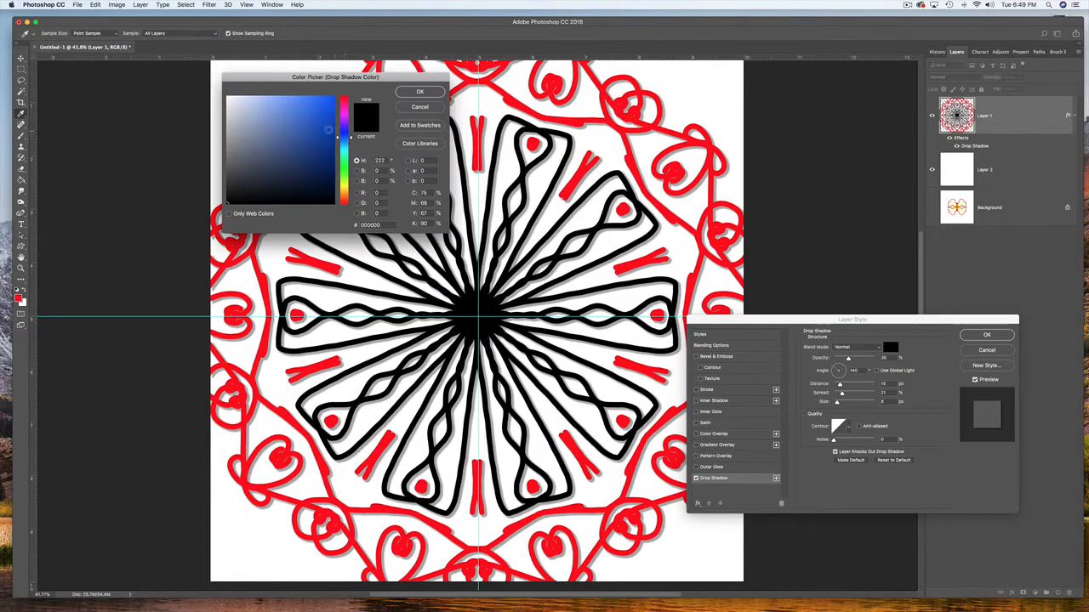
{"action": "left_click", "coordinate": [328, 129]}
{"action": "left_click", "coordinate": [419, 91]}
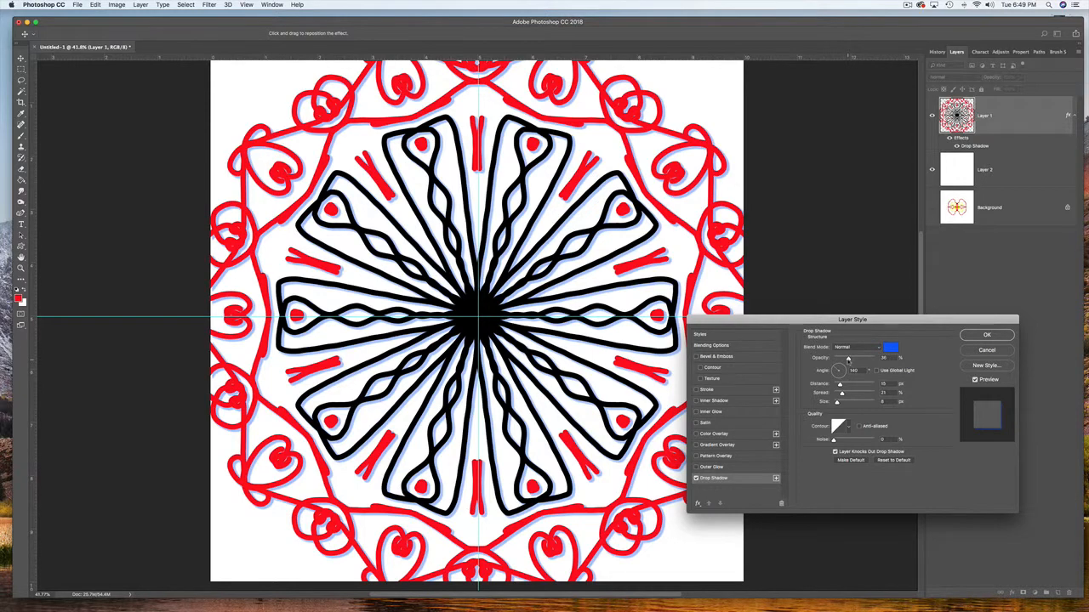
{"action": "left_click_drag", "start_coordinate": [854, 359], "coordinate": [877, 357]}
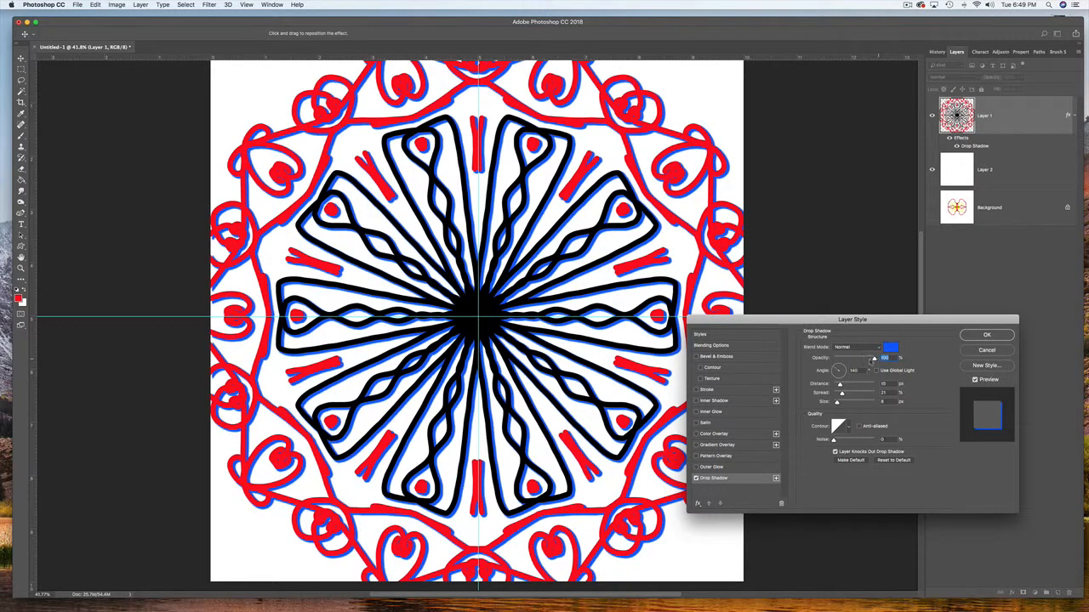
{"action": "left_click", "coordinate": [985, 335]}
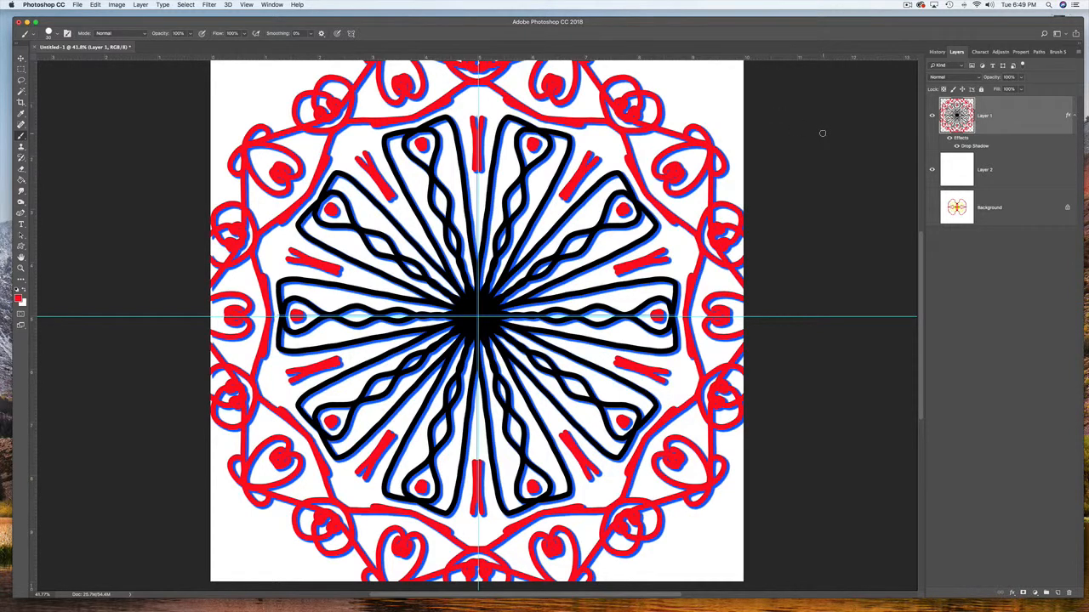
{"action": "left_click", "coordinate": [351, 33]}
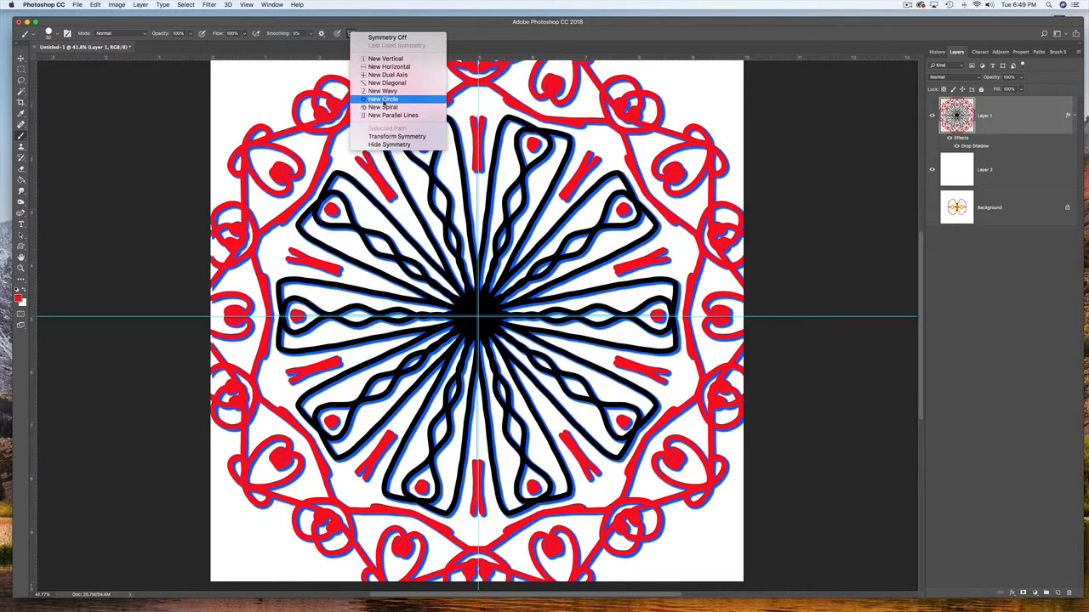
{"action": "left_click", "coordinate": [353, 37]}
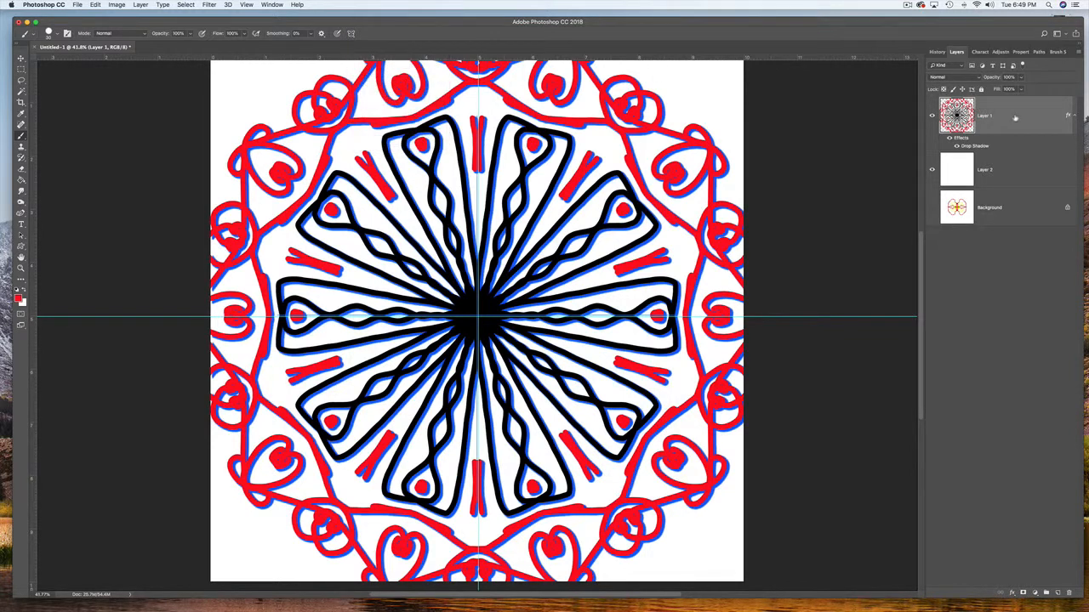